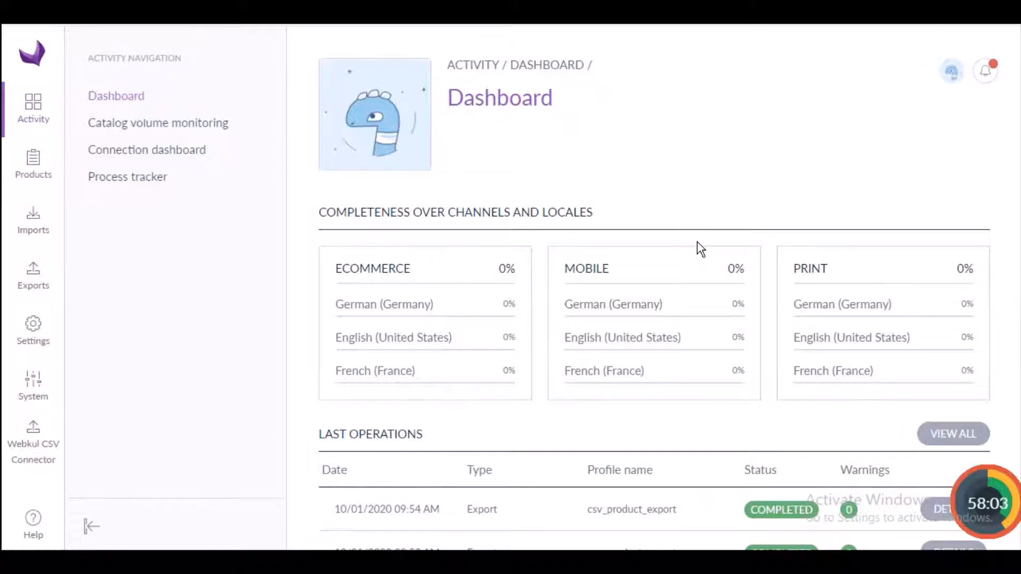
Create a mapping template named Test2 in the Webkul CSV Connector and save it
click(35, 449)
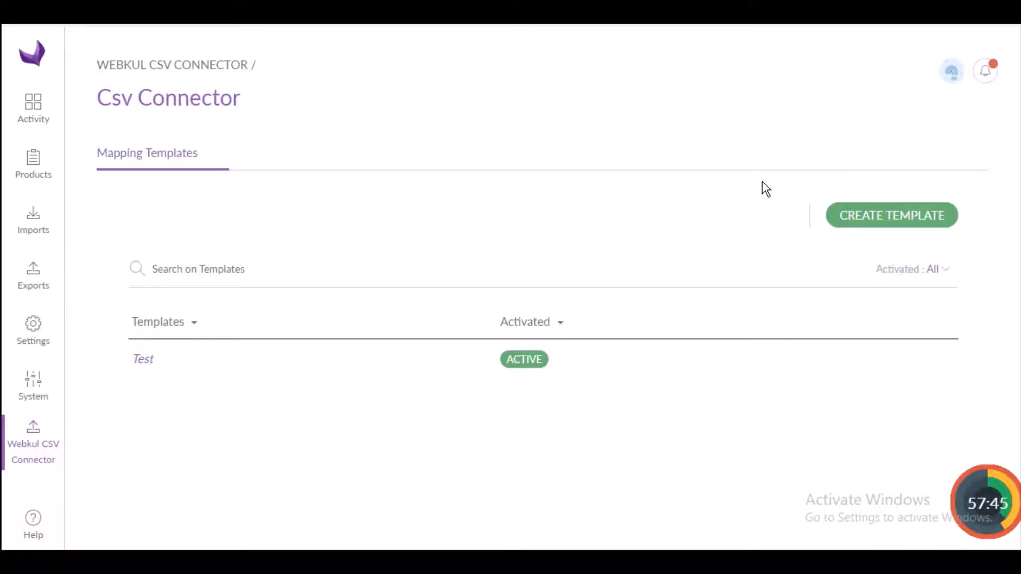
click(876, 223)
click(451, 314)
text(Tesr)
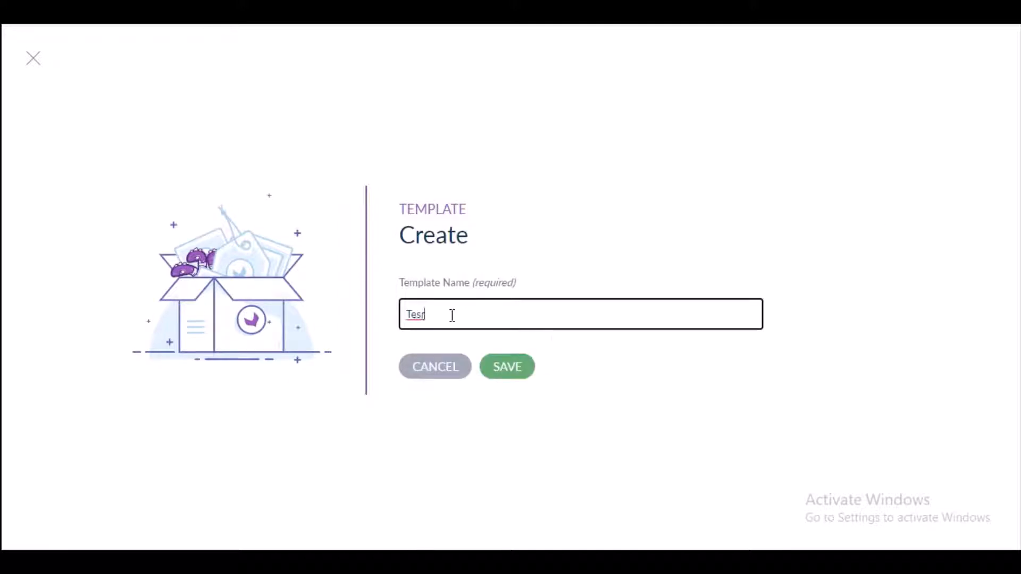
key(BackSpace)
key(BackSpace)
text(st2)
click(503, 374)
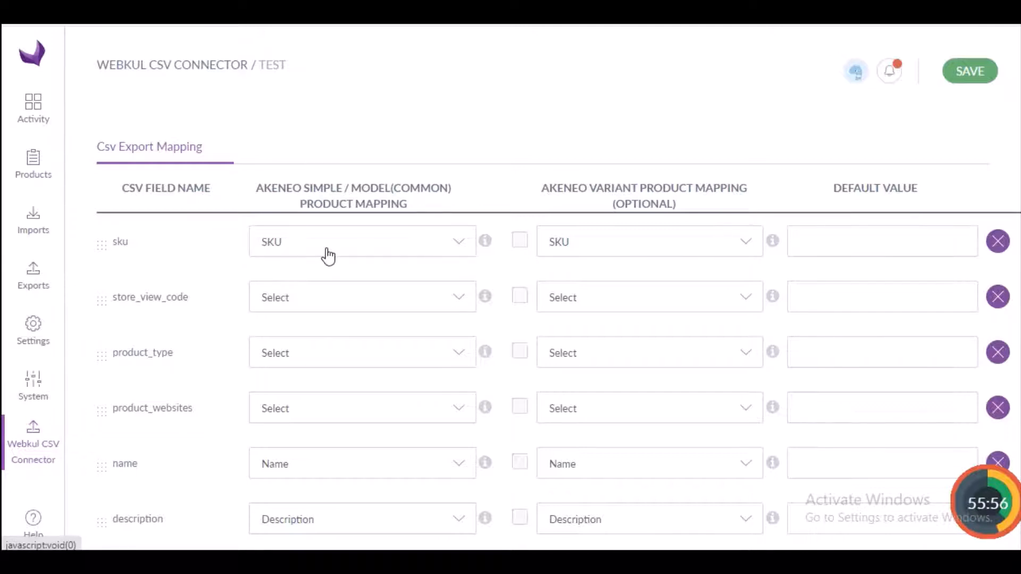
Examine the CSV export mapping rows, including the simple/model and variant attribute choices for sku and store_view_code and the default value fields
click(458, 246)
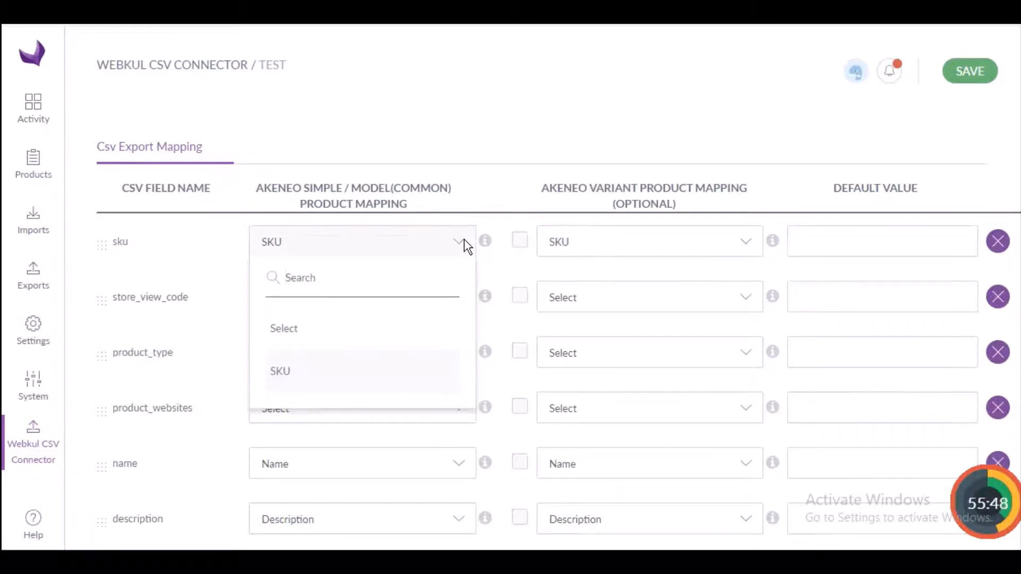
click(465, 247)
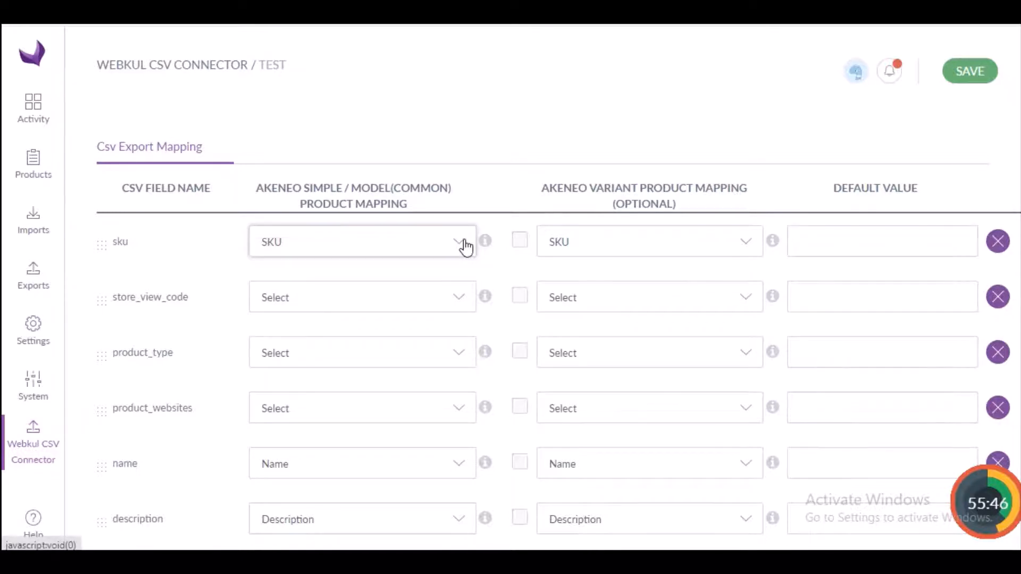
click(467, 298)
click(468, 300)
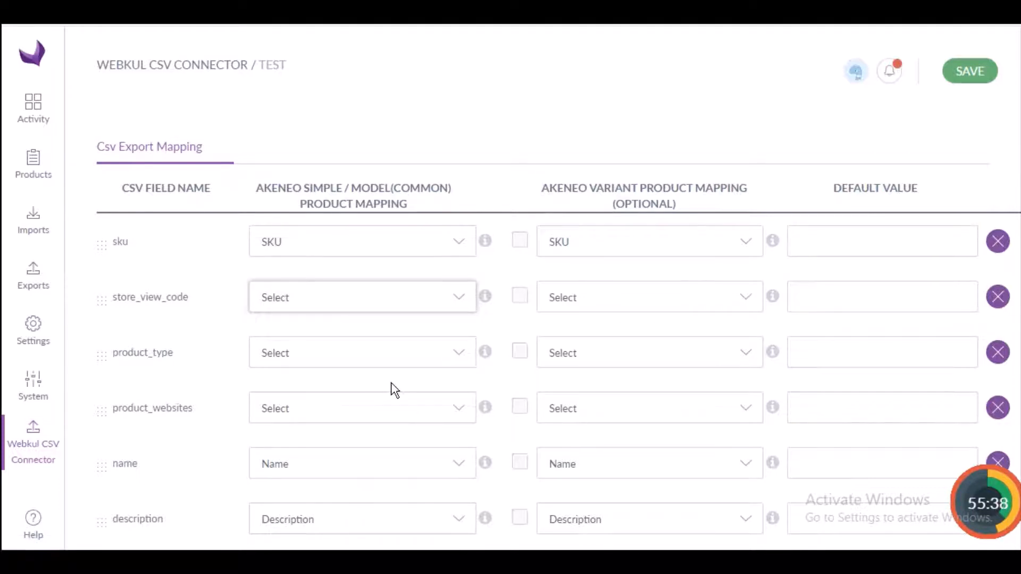
click(853, 239)
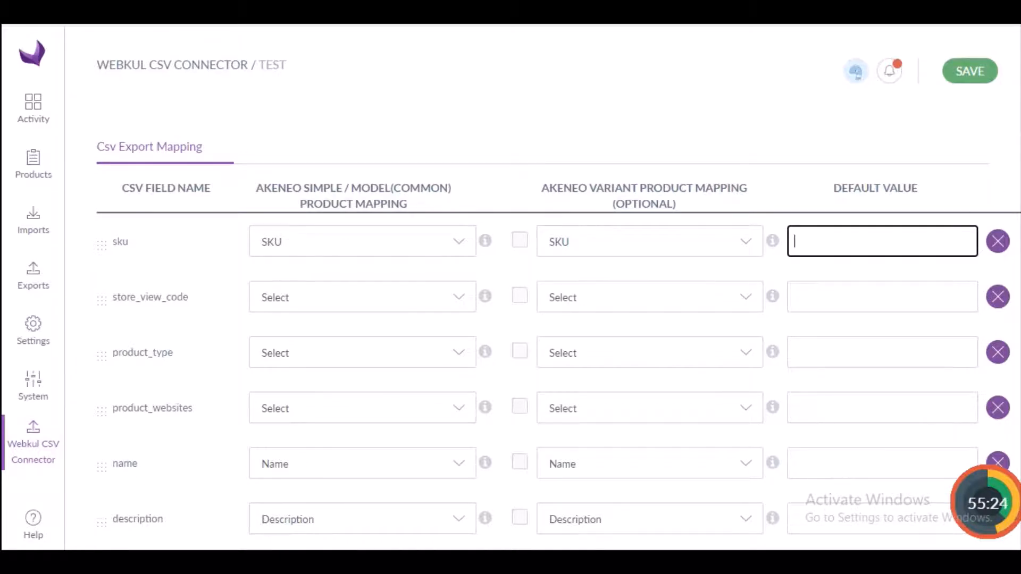
scroll(1017, 155, down, 1)
scroll(1017, 155, down, 4)
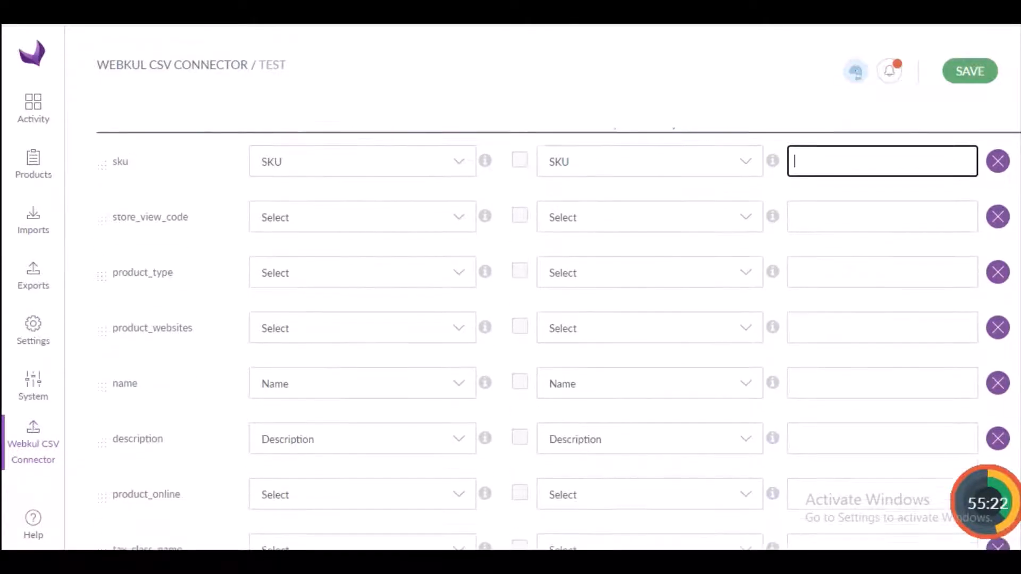
scroll(1017, 155, down, 8)
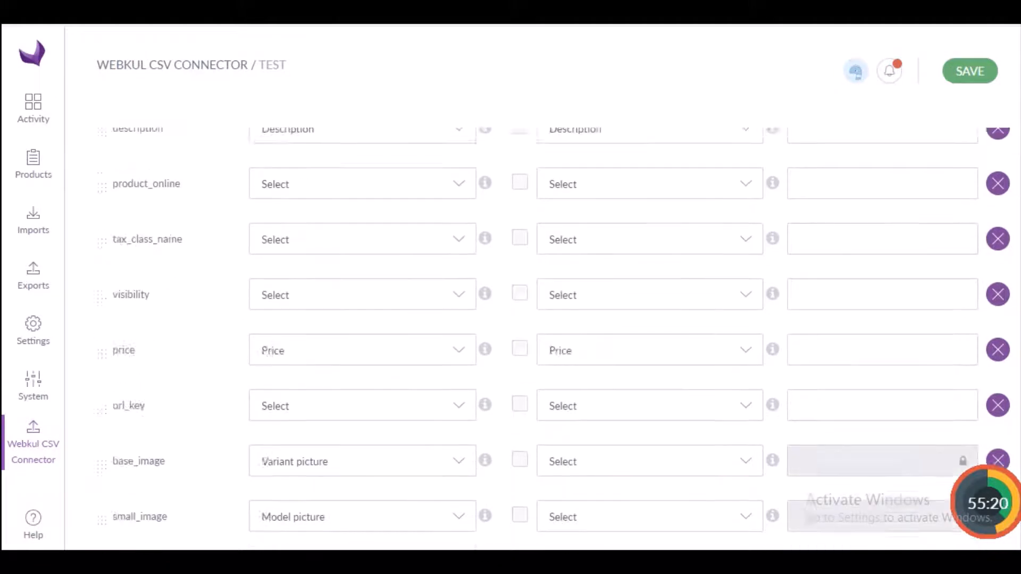
scroll(1017, 155, up, 1)
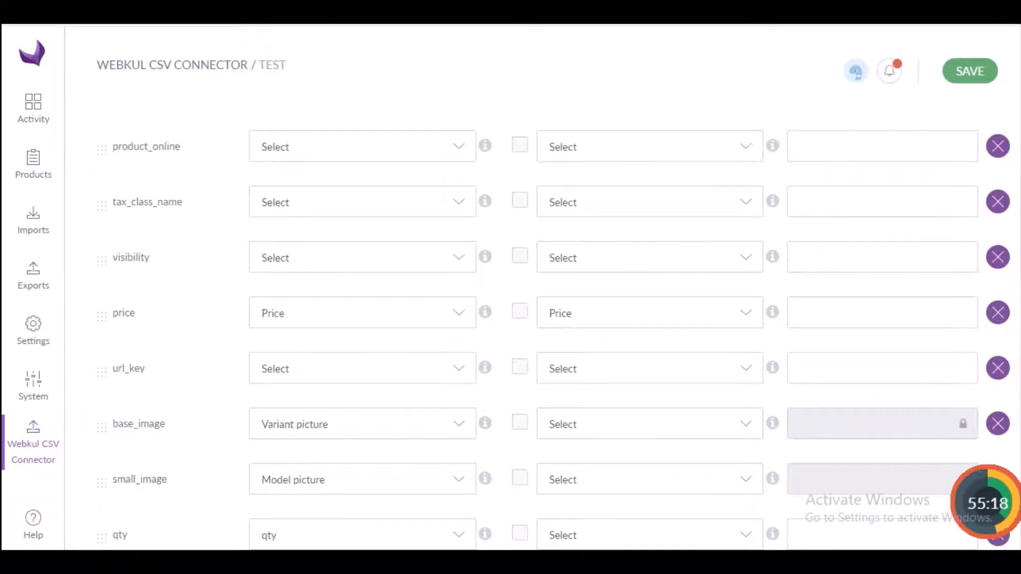
scroll(561, 341, up, 6)
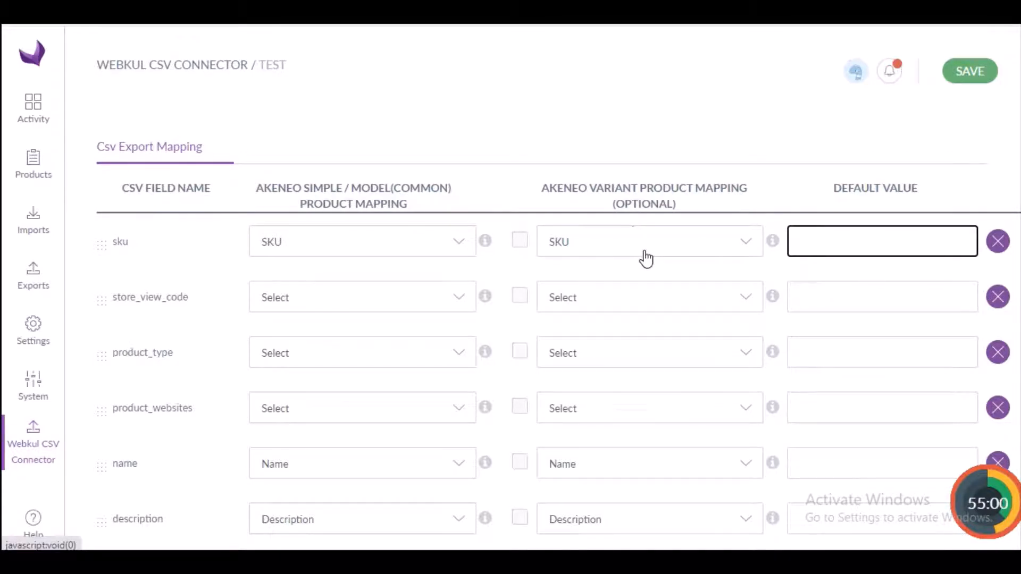
click(748, 297)
click(746, 297)
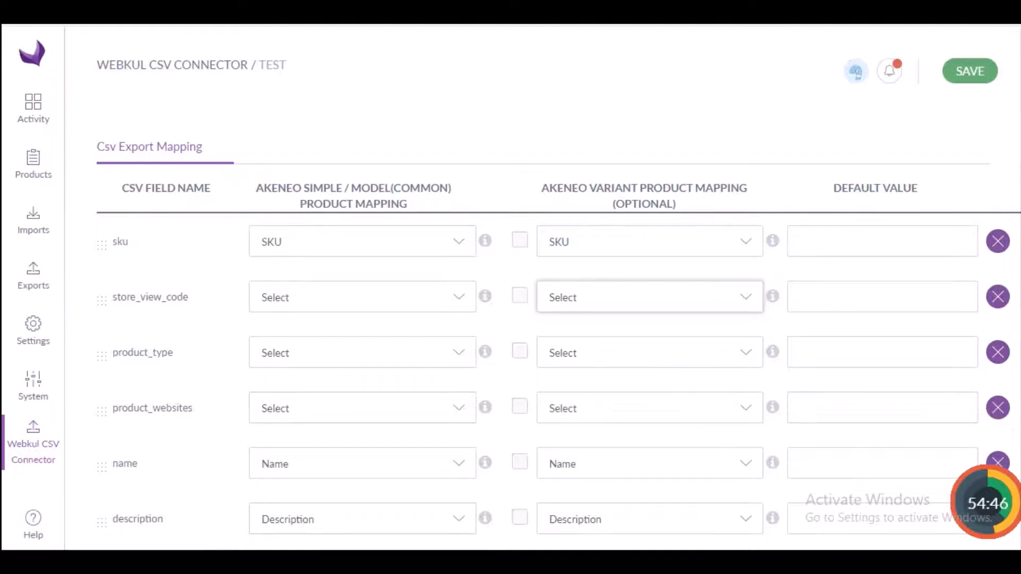
scroll(559, 339, down, 1)
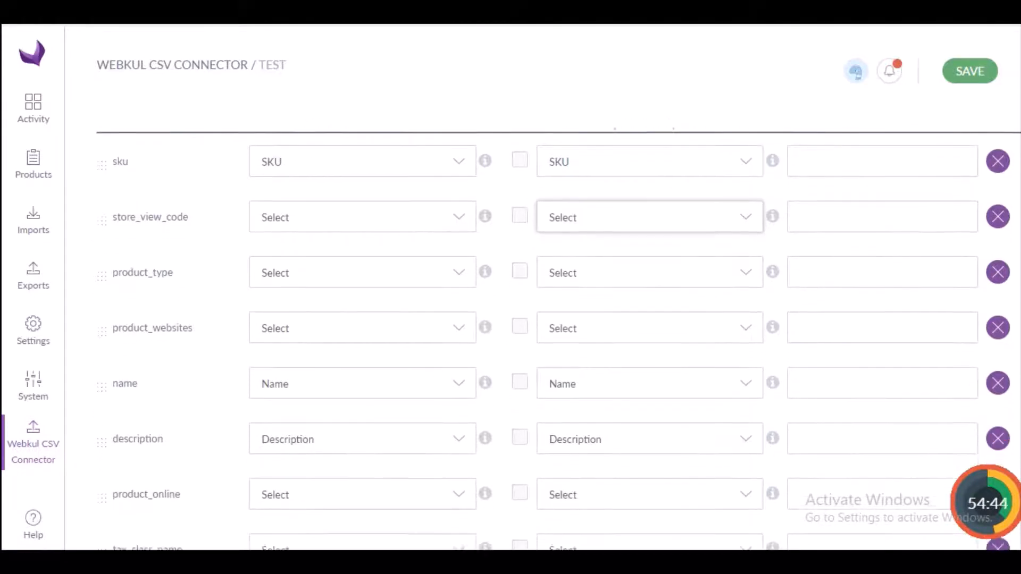
scroll(558, 341, up, 1)
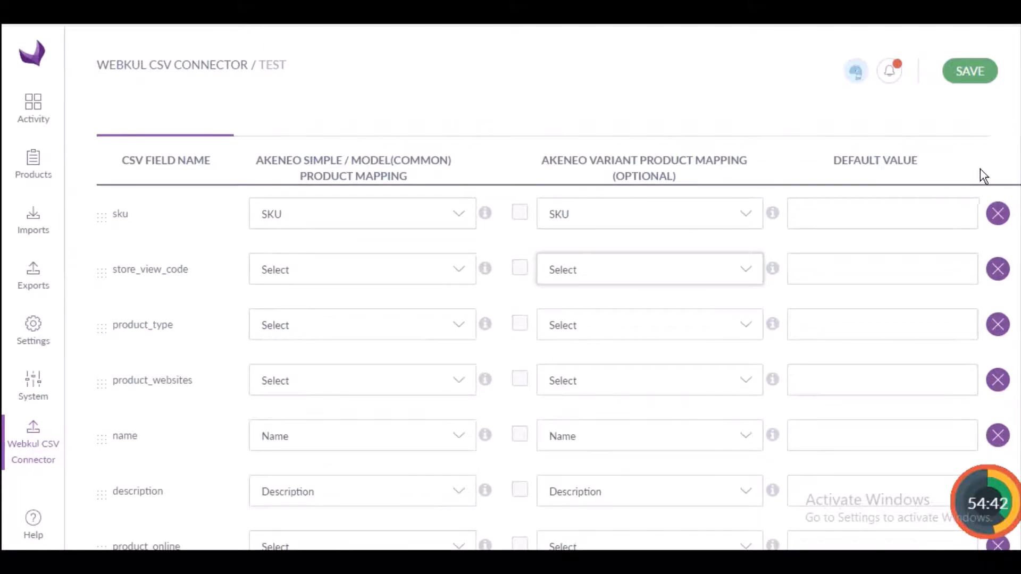
Begin a new CSV field mapping with the header name color and Single Attribute Field as the simple/model product value type
scroll(558, 341, down, 10)
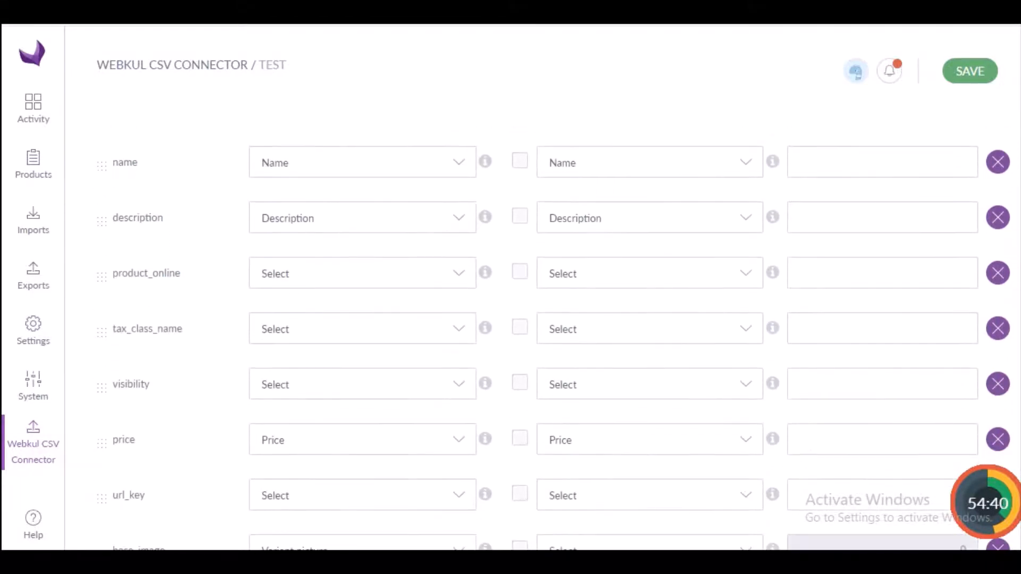
scroll(419, 347, down, 3)
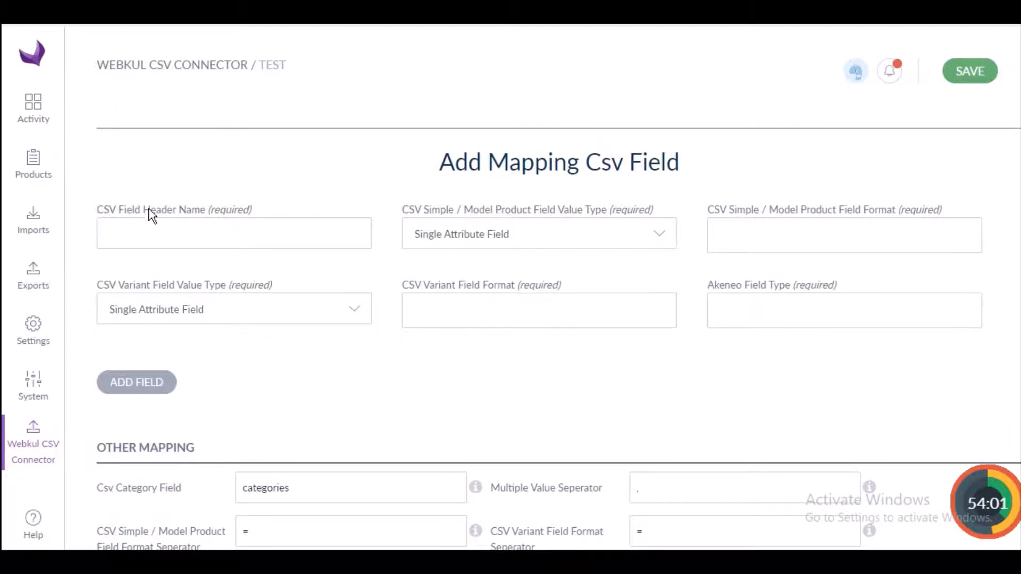
click(156, 233)
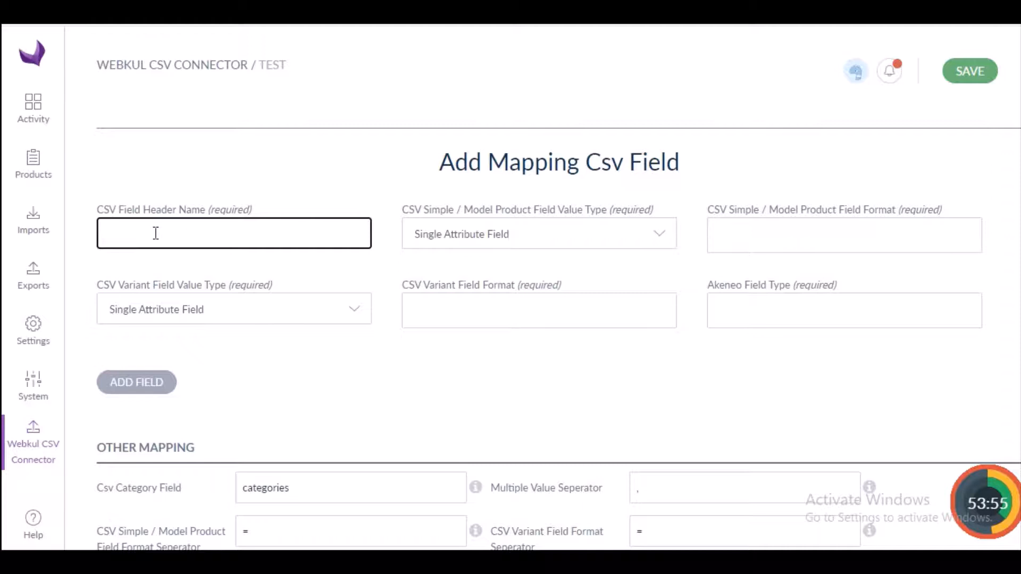
text(color)
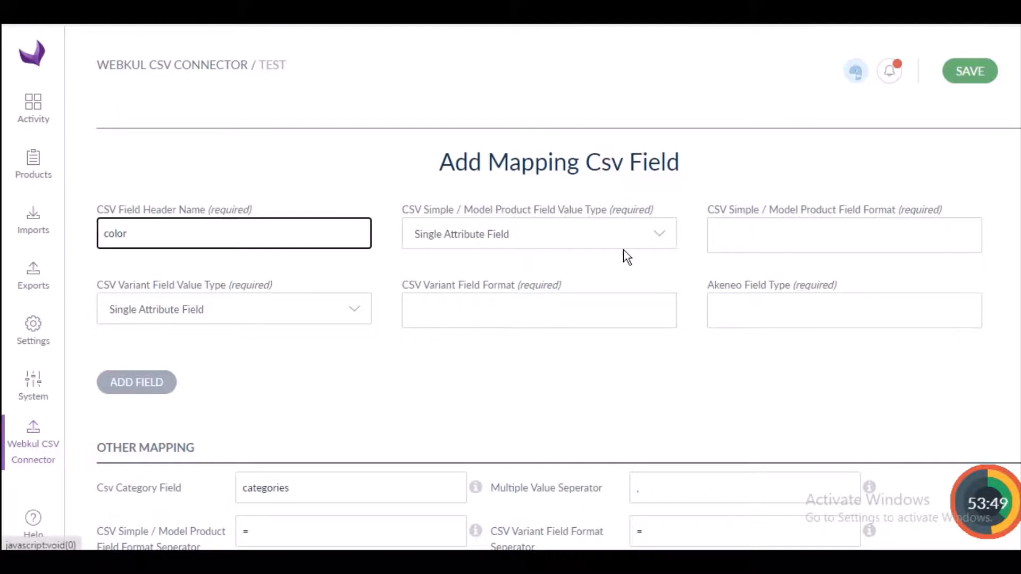
click(659, 238)
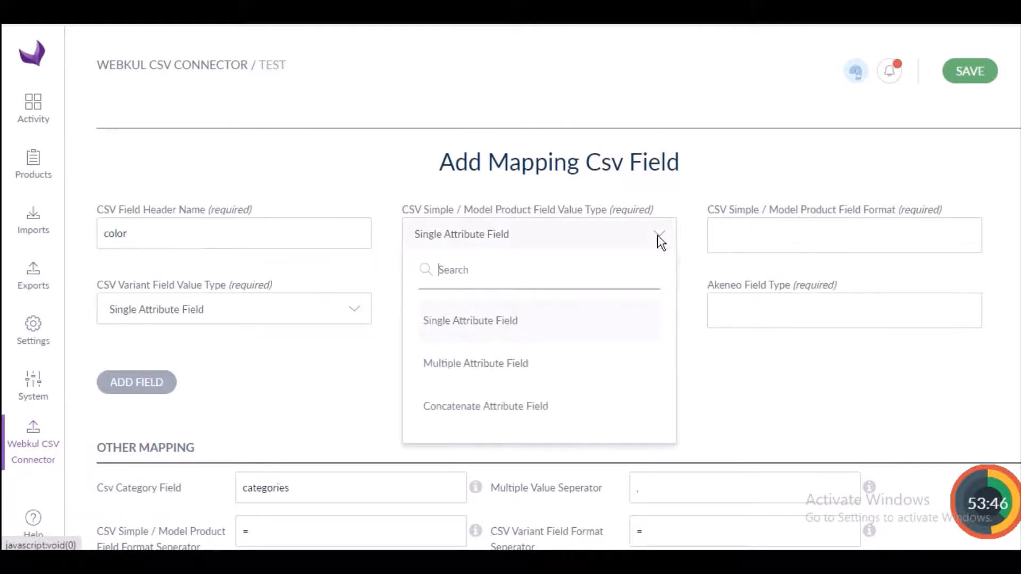
click(495, 325)
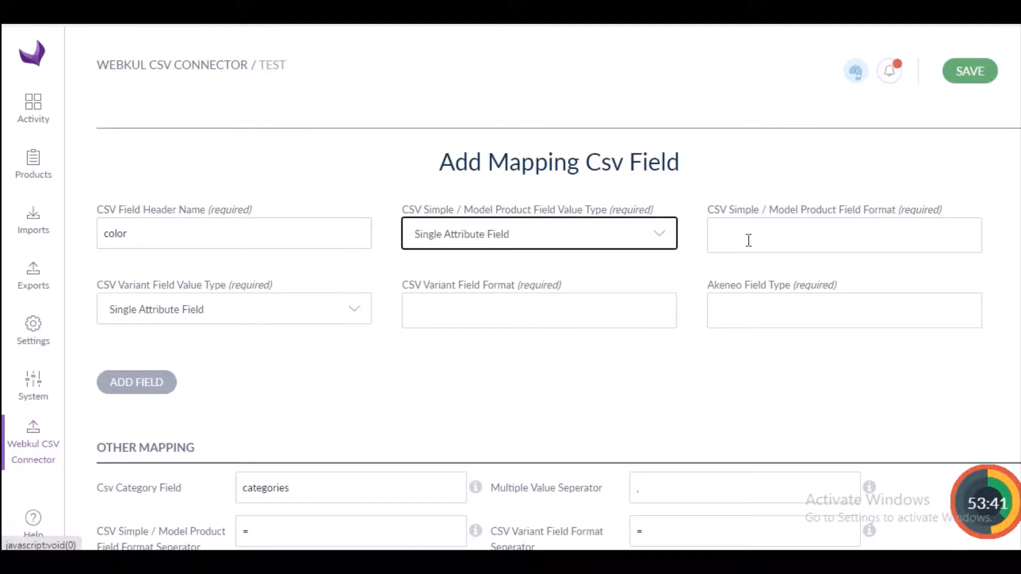
Set the simple/model product field format to Attribute Name and Attribute Value
click(748, 241)
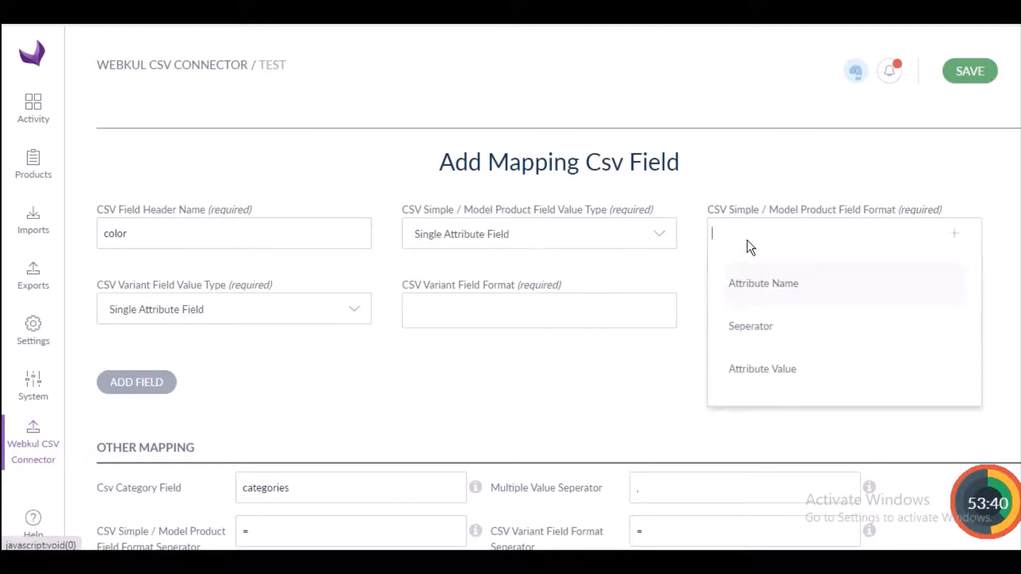
click(755, 282)
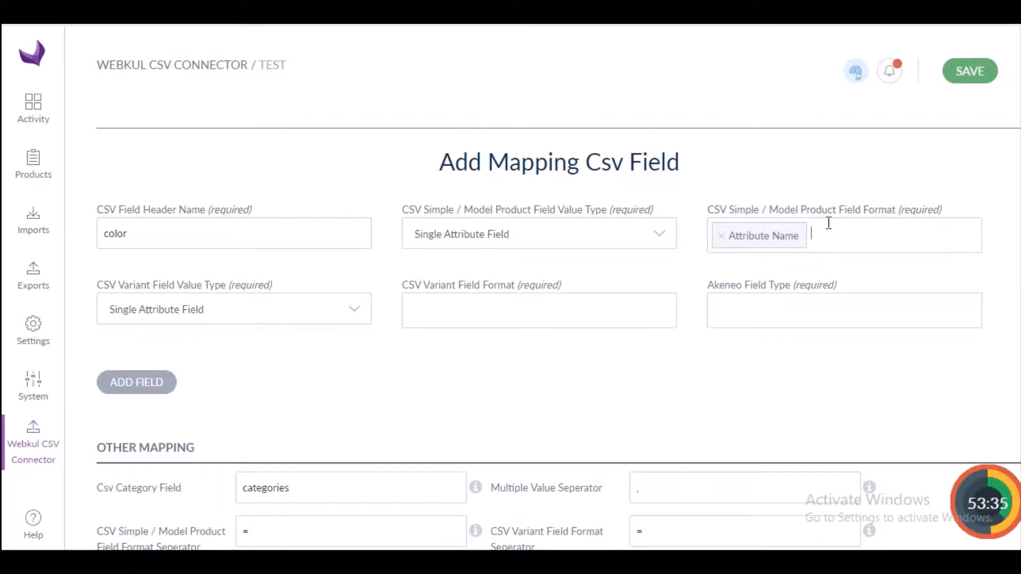
click(840, 242)
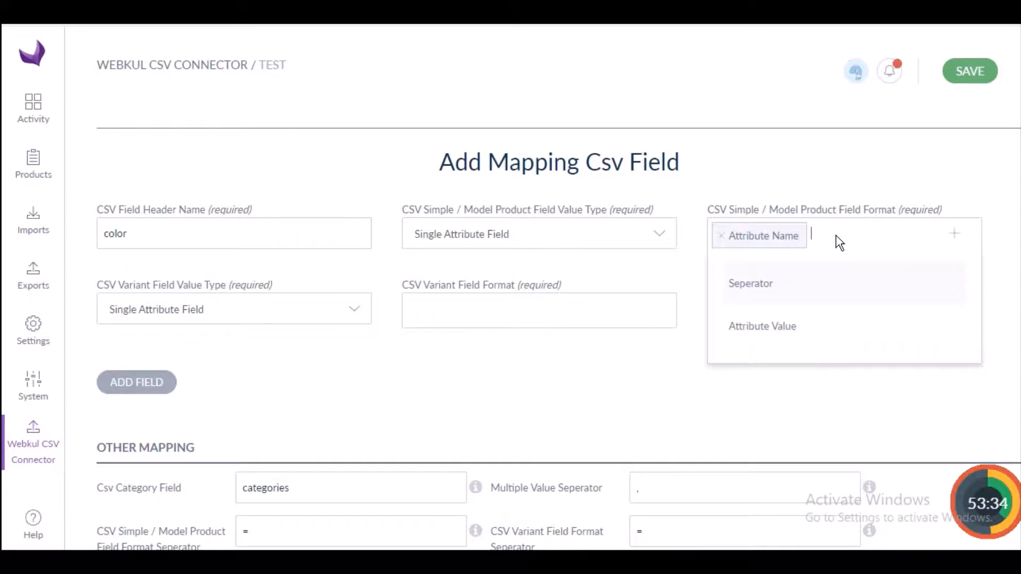
click(780, 327)
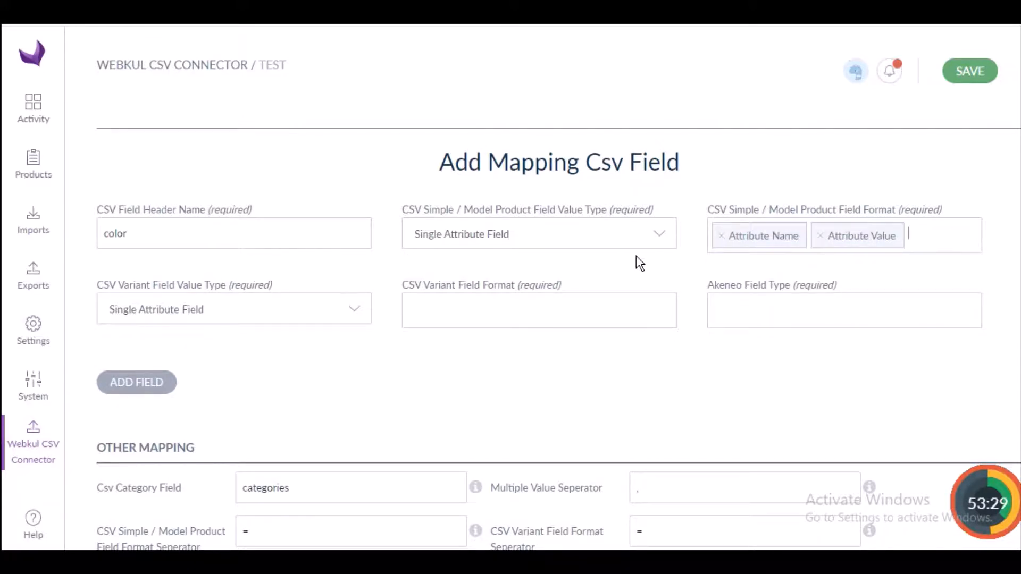
Set the CSV variant field format to Attribute Name and Attribute Value
click(499, 316)
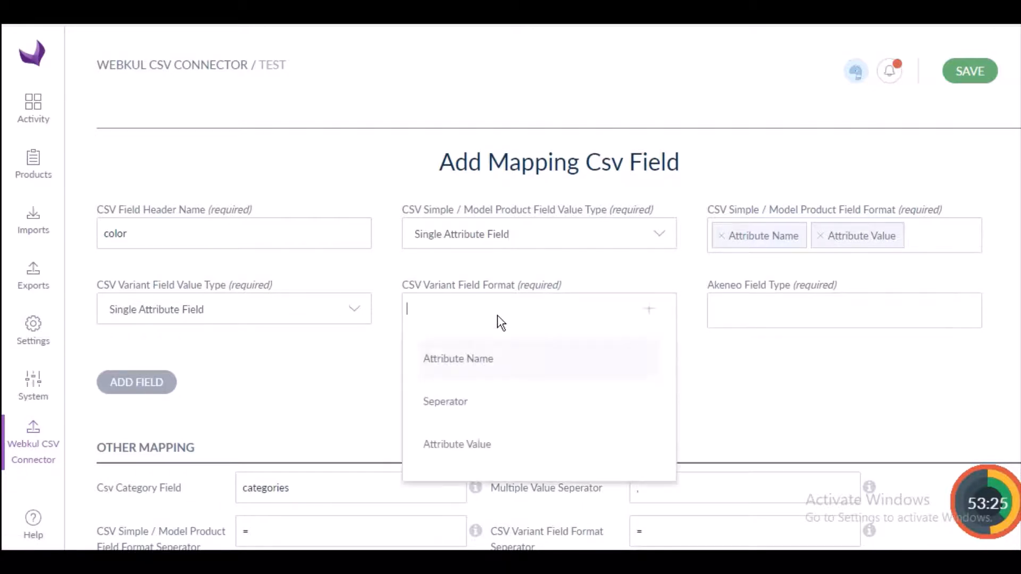
click(485, 357)
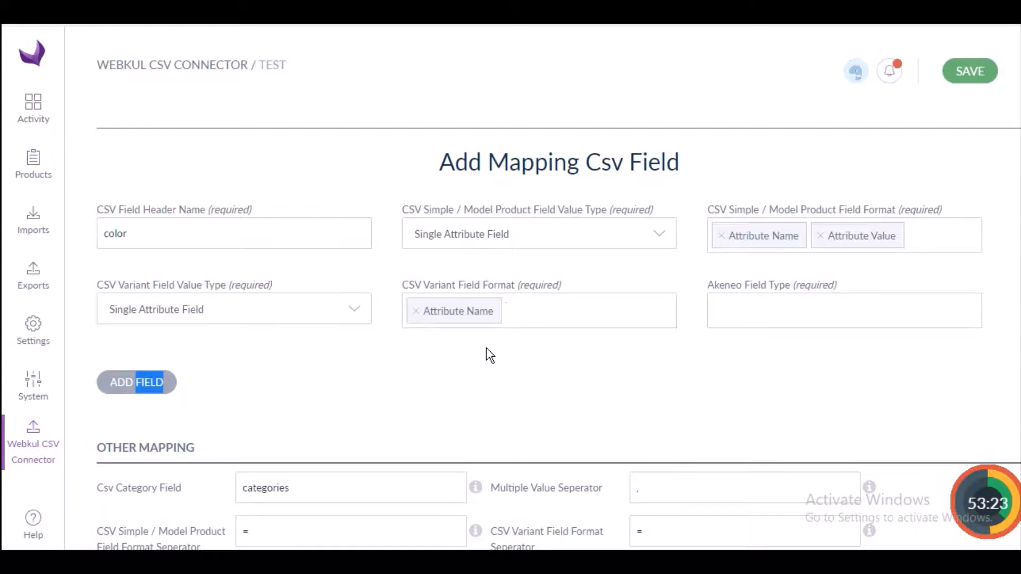
click(580, 323)
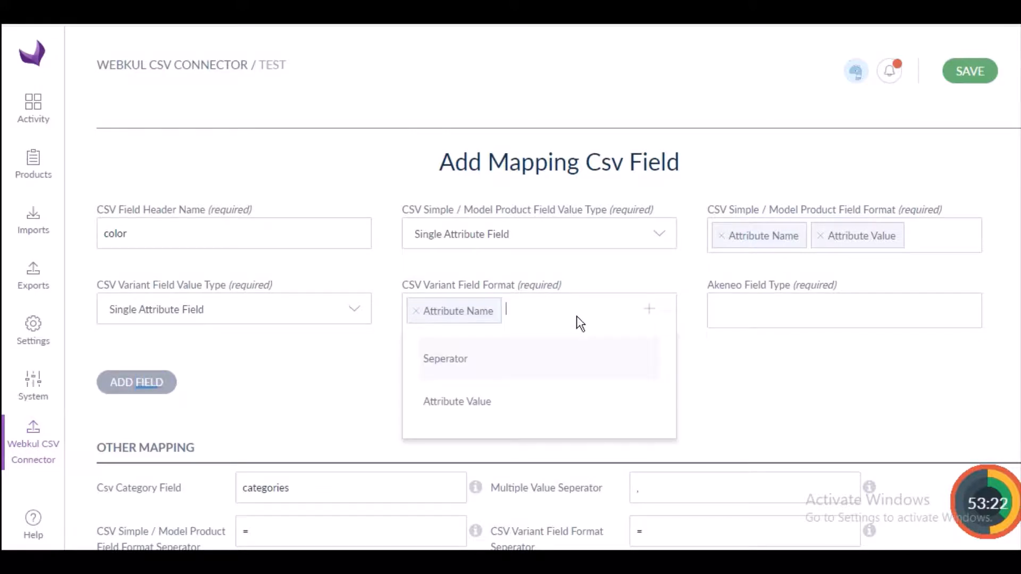
click(440, 405)
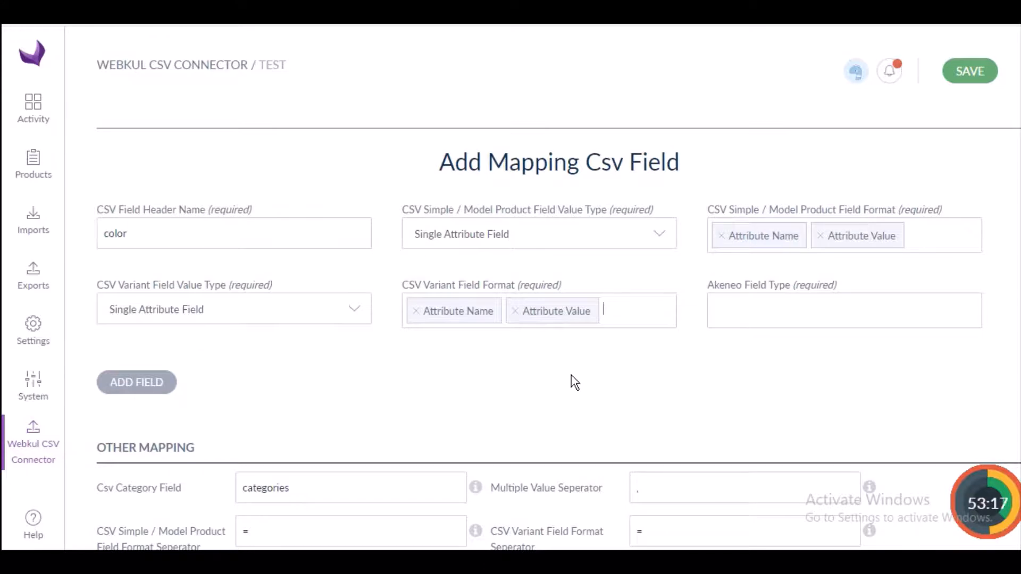
Assign Text Area and Yes/No as the Akeneo field types for the color mapping
click(760, 317)
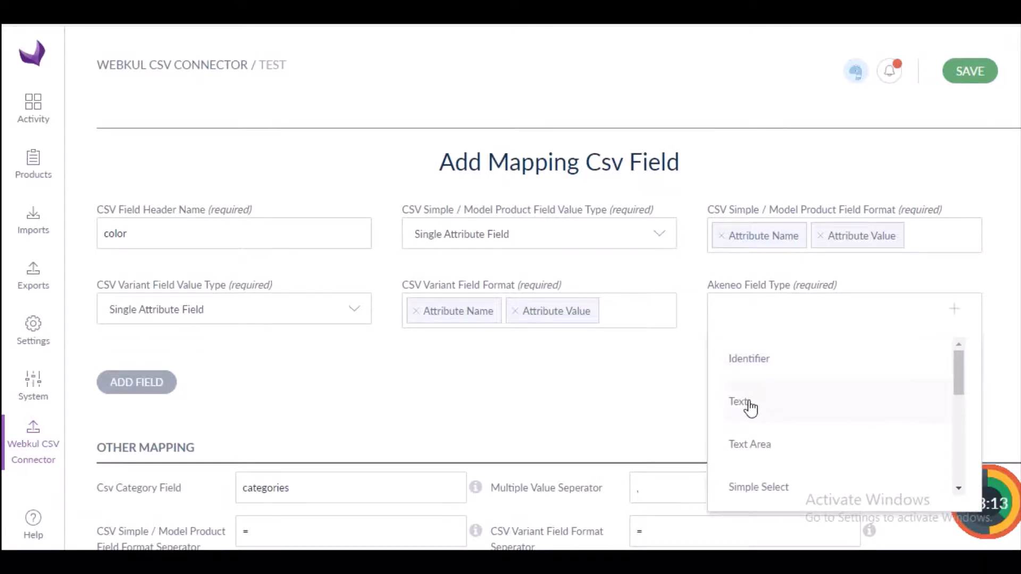
click(748, 445)
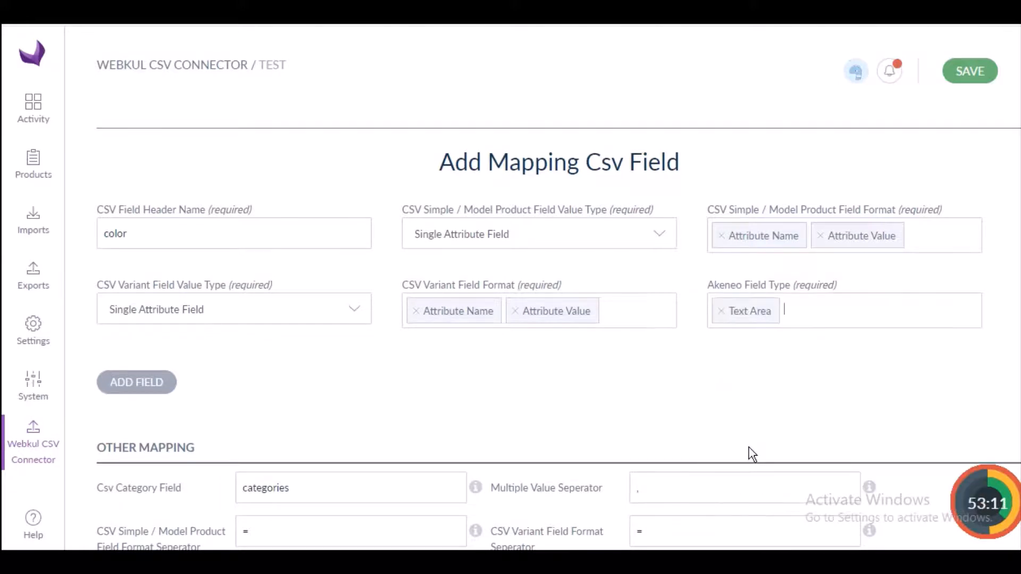
click(824, 319)
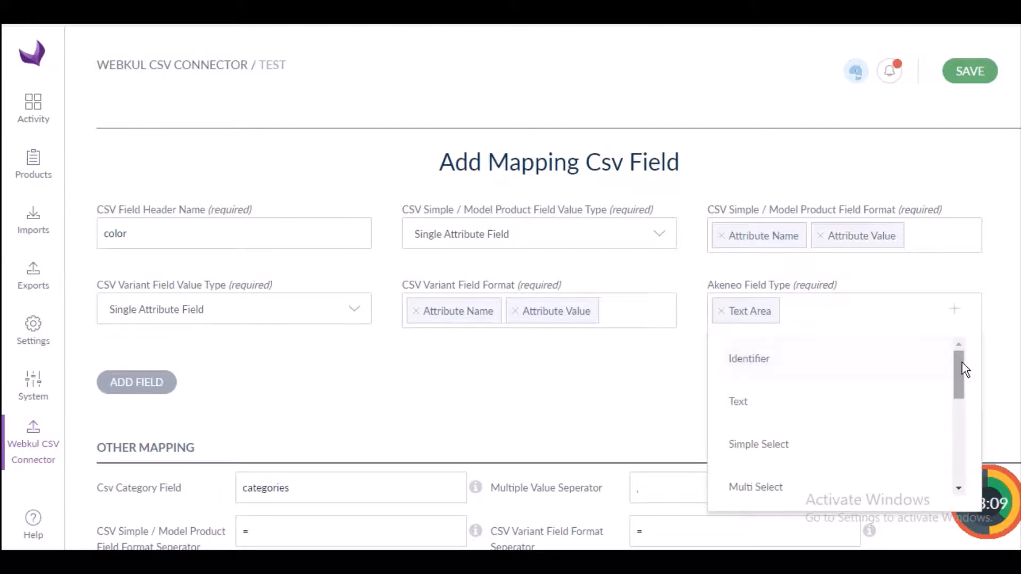
drag(962, 362, 962, 450)
click(765, 432)
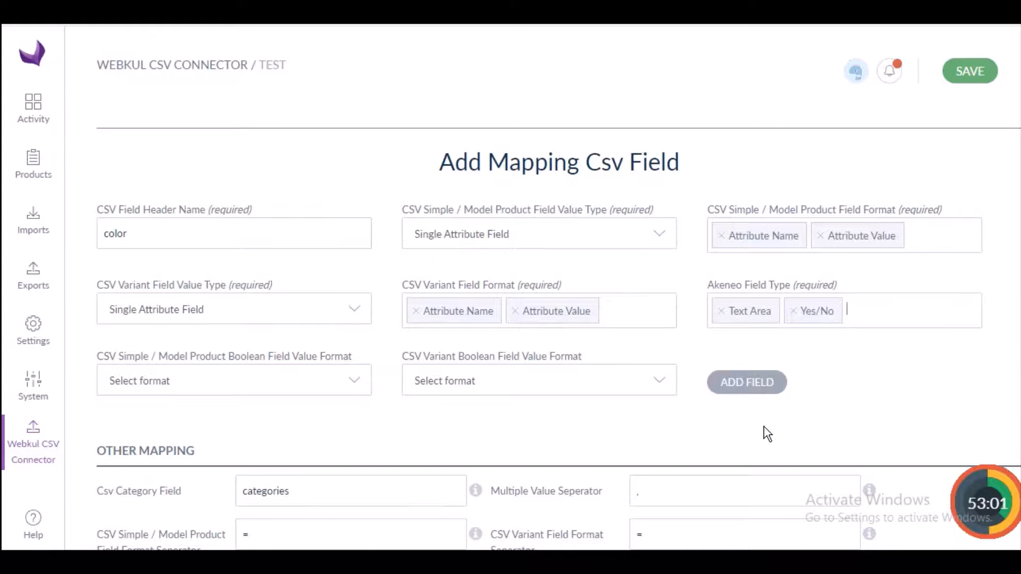
Set both the simple/model product and the variant boolean field value formats to Yes/No for the color mapping
click(350, 385)
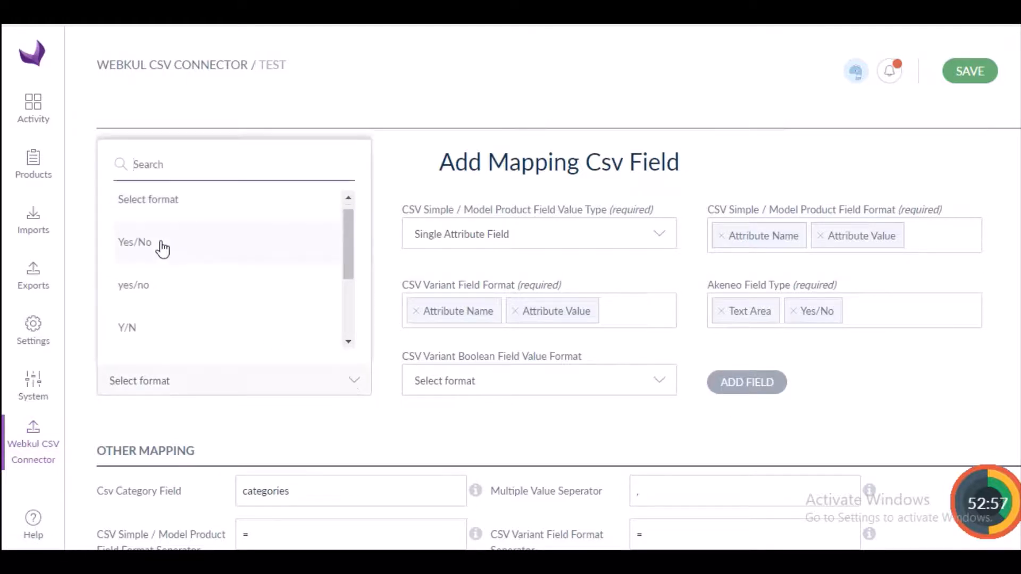
click(162, 246)
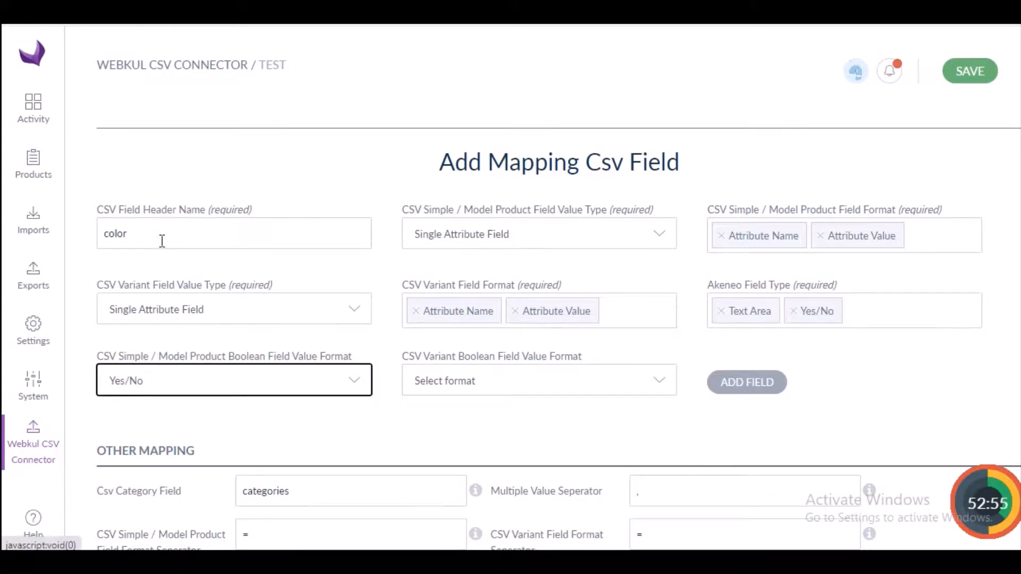
click(660, 381)
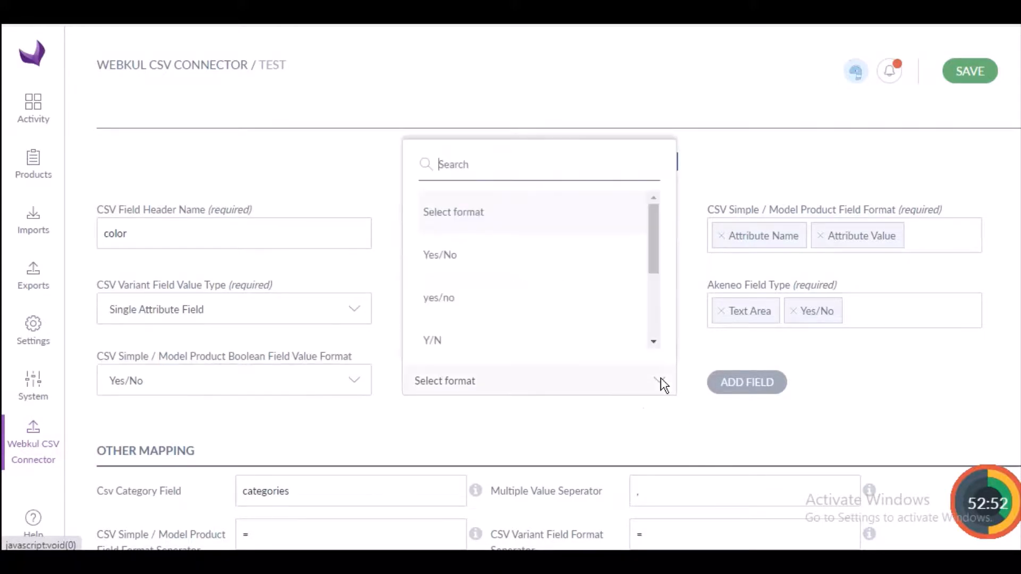
click(467, 256)
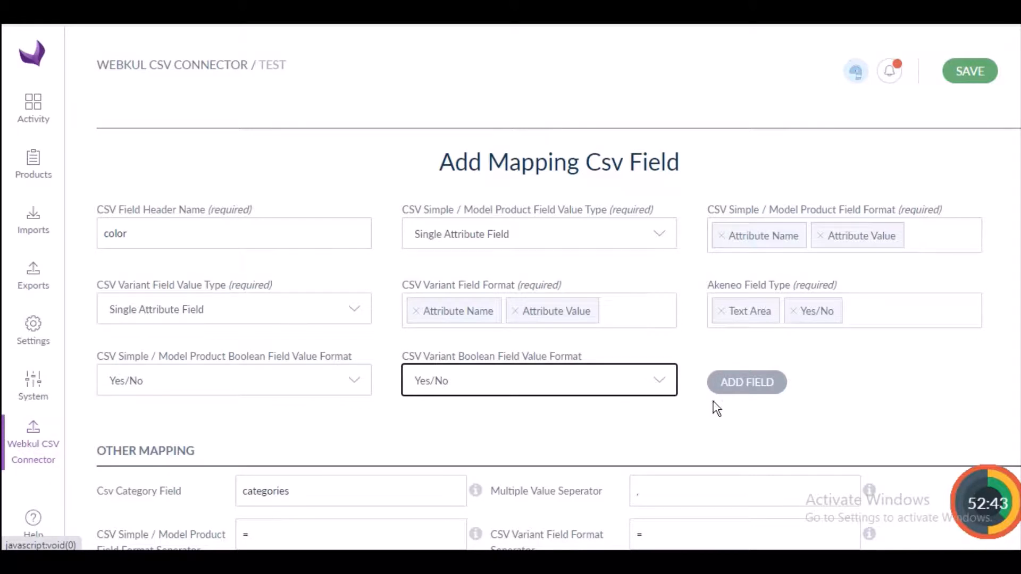
Review the value type options offered for the CSV variant field, keeping the current selection
scroll(559, 339, down, 1)
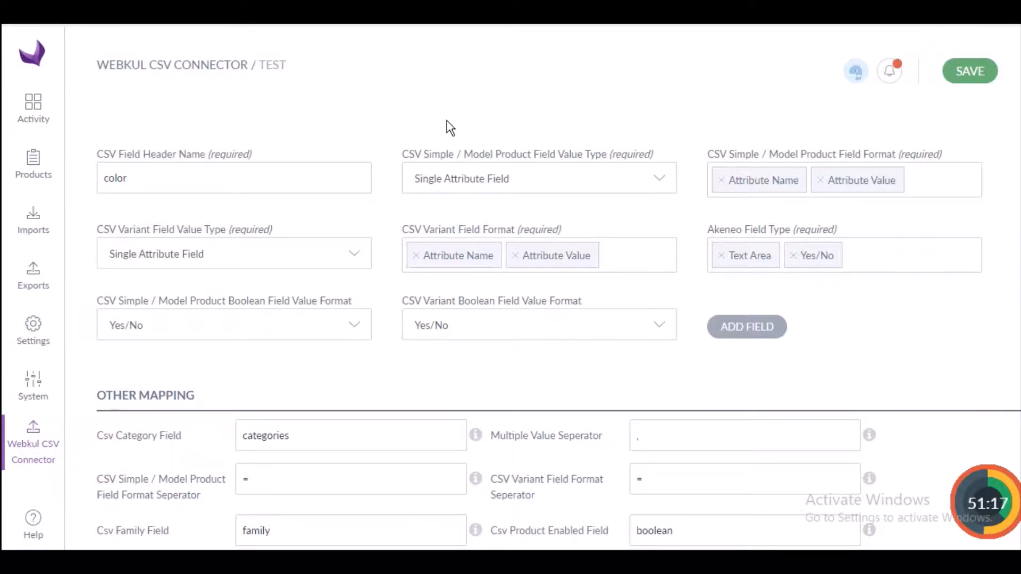
click(353, 257)
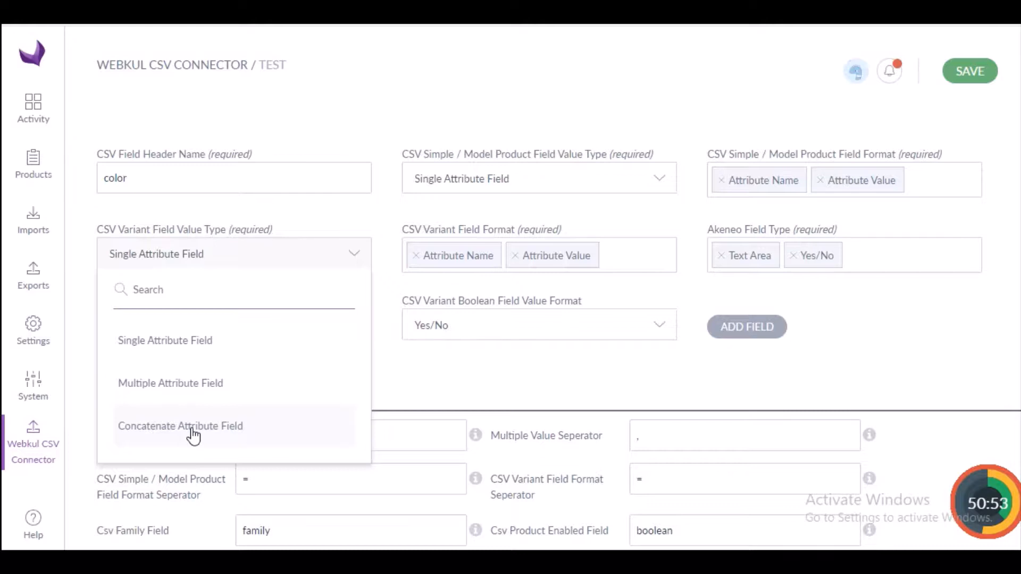
click(420, 379)
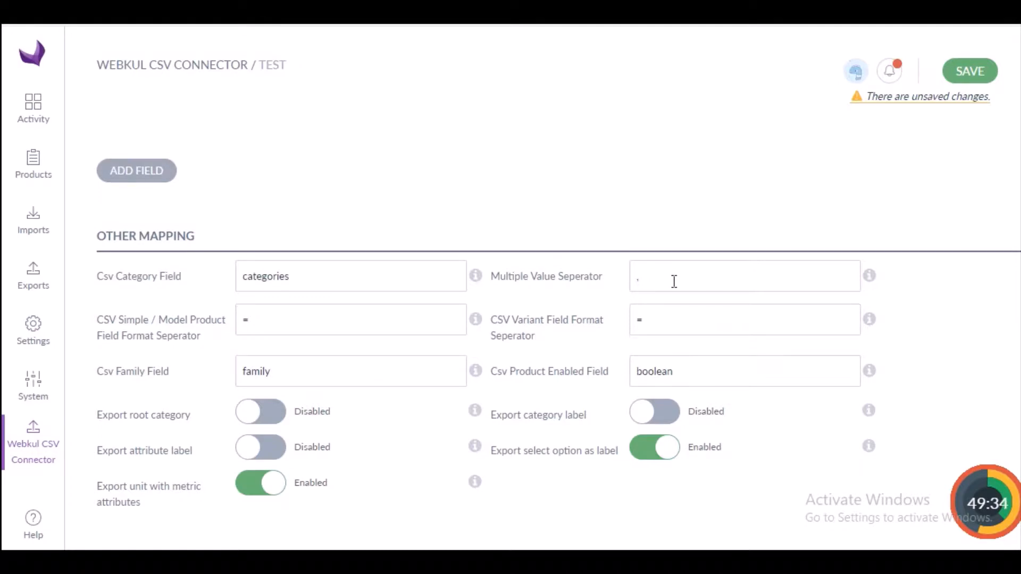
Enable Export category label and Export attribute label in the other mapping settings, and save the mapping template
click(654, 281)
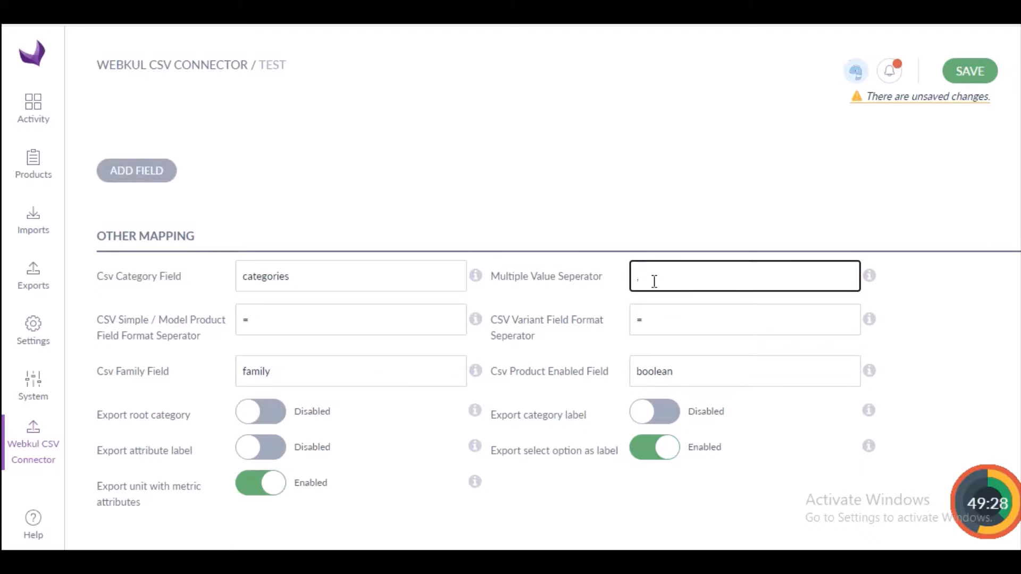
click(343, 316)
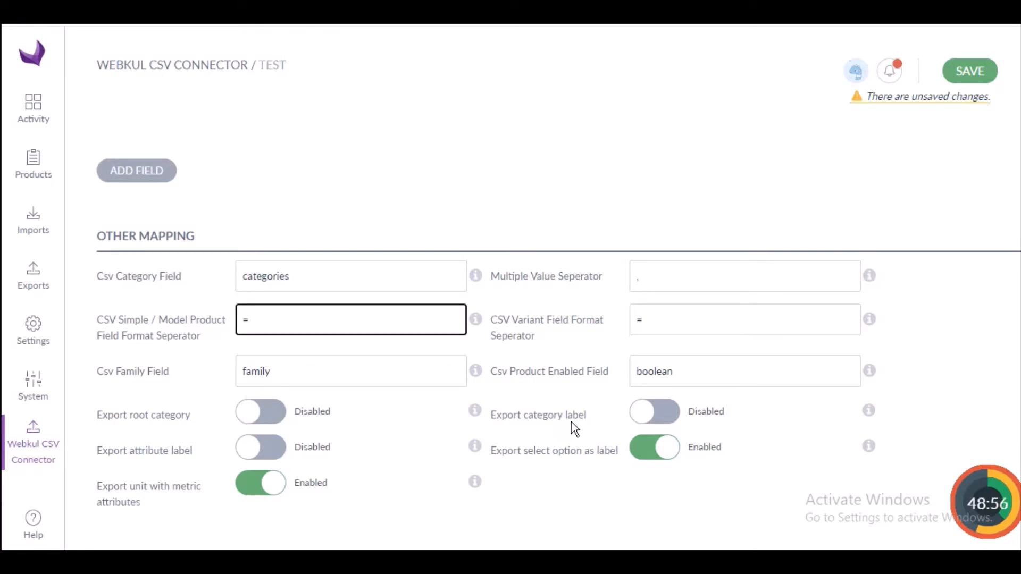
click(645, 420)
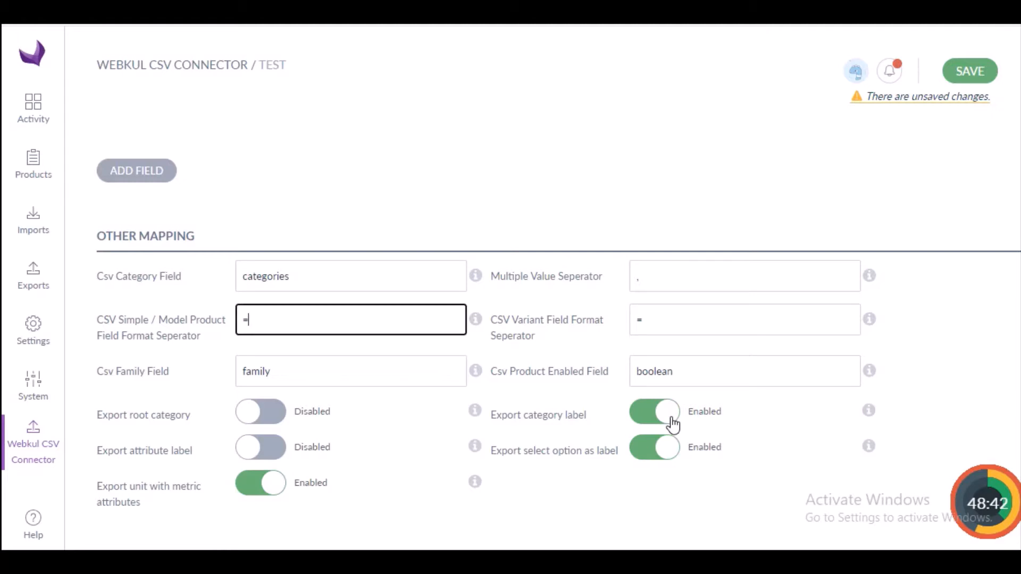
click(297, 369)
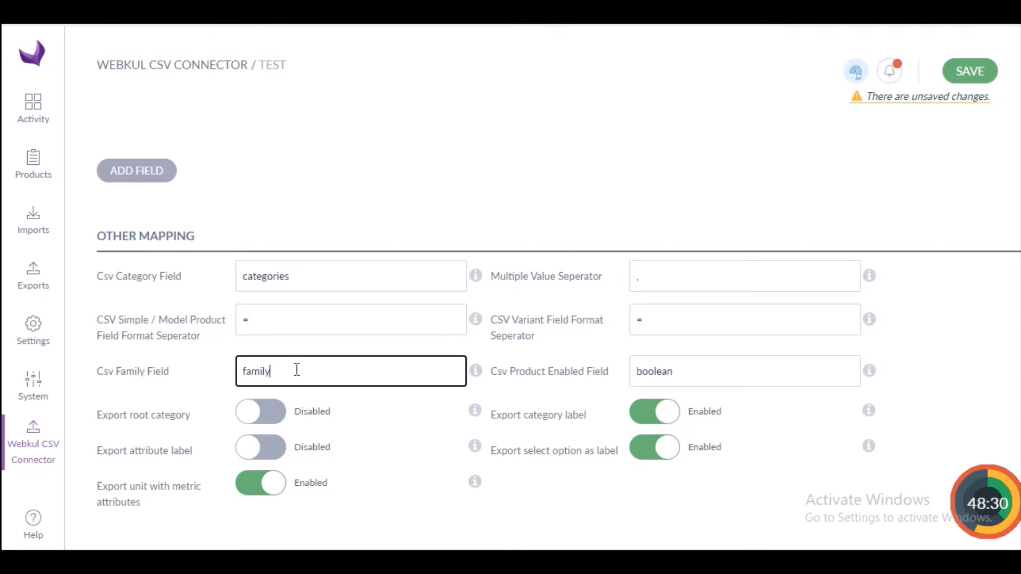
click(252, 453)
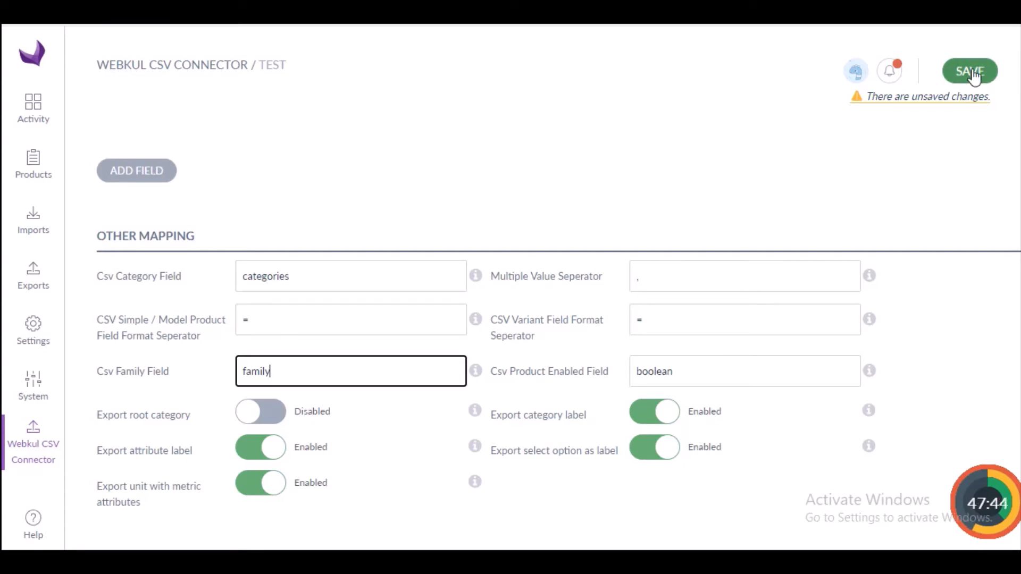
click(972, 70)
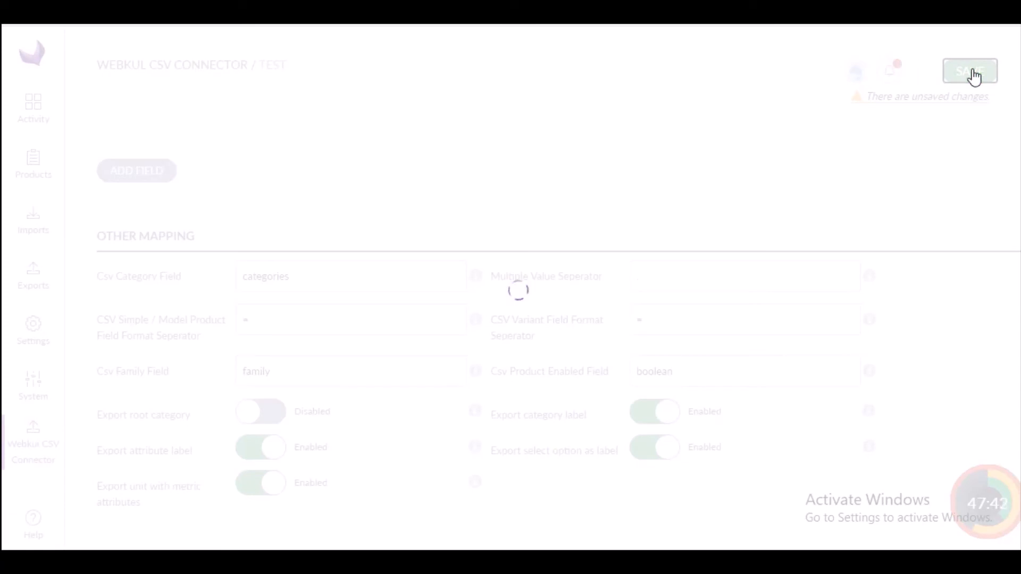